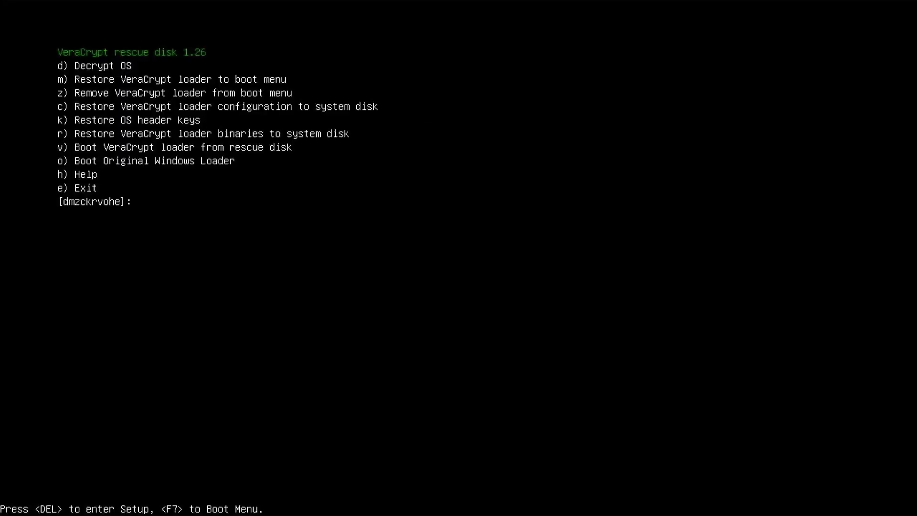
Step: Restore the loader configuration to the system disk with the encryption password, then sign in to Windows
key(c)
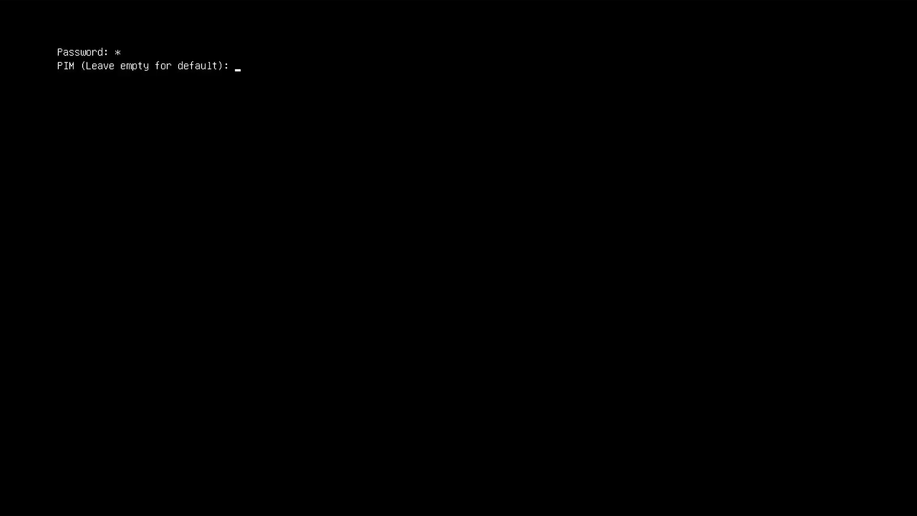
key(Return)
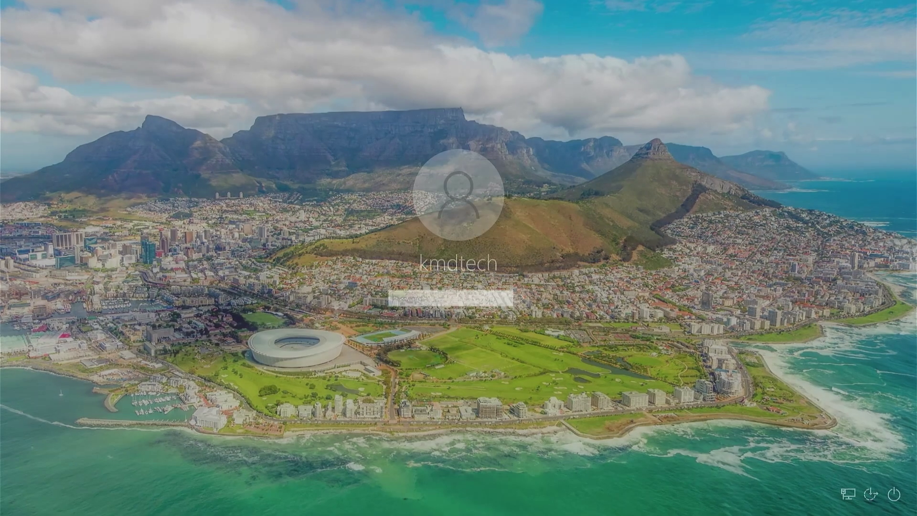
text(********)
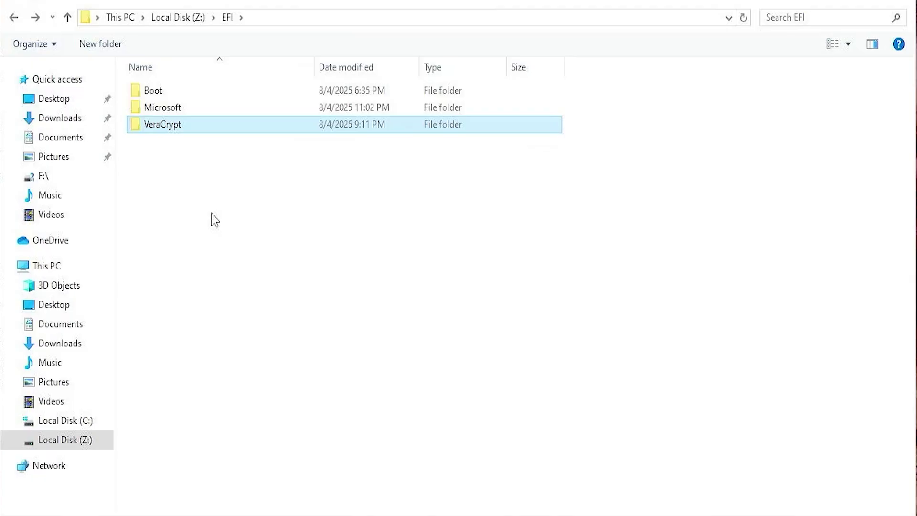
Step: Permanently delete the VeraCrypt and Boot folders from Z:\EFI
key(shift+Delete)
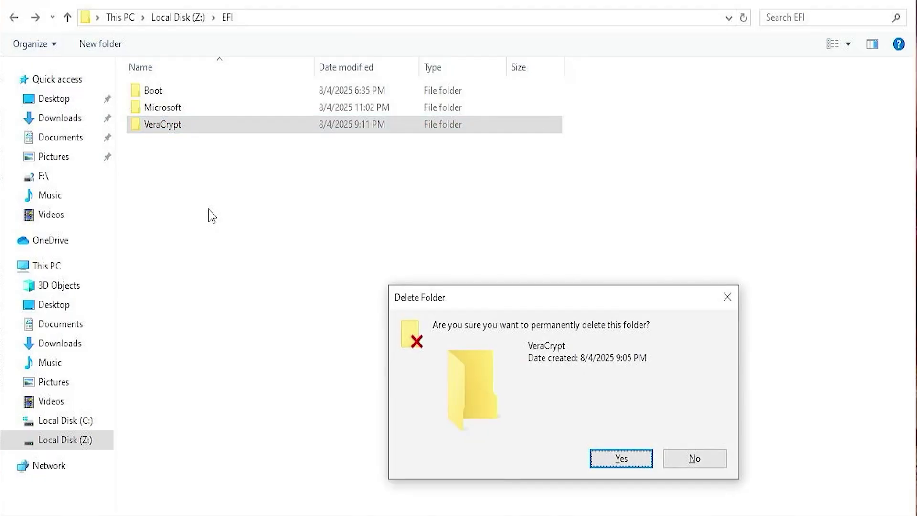
key(Return)
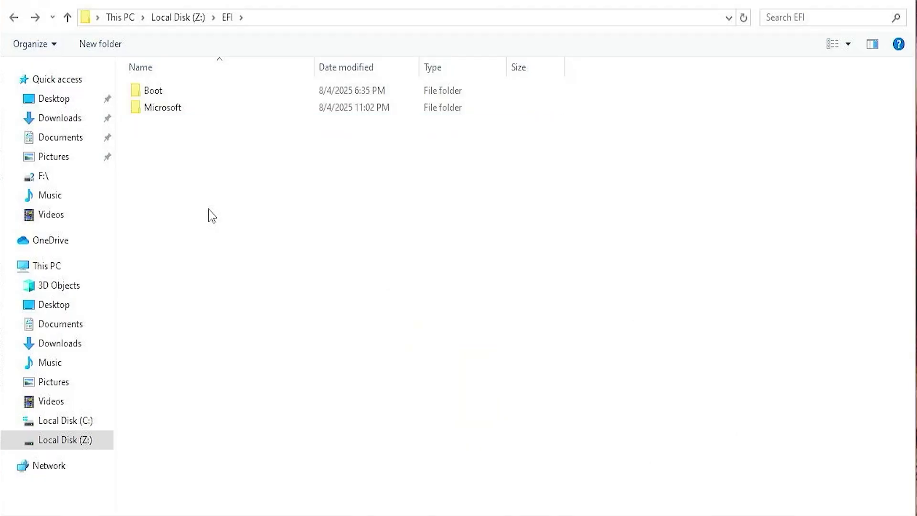
click(177, 89)
key(shift+Delete)
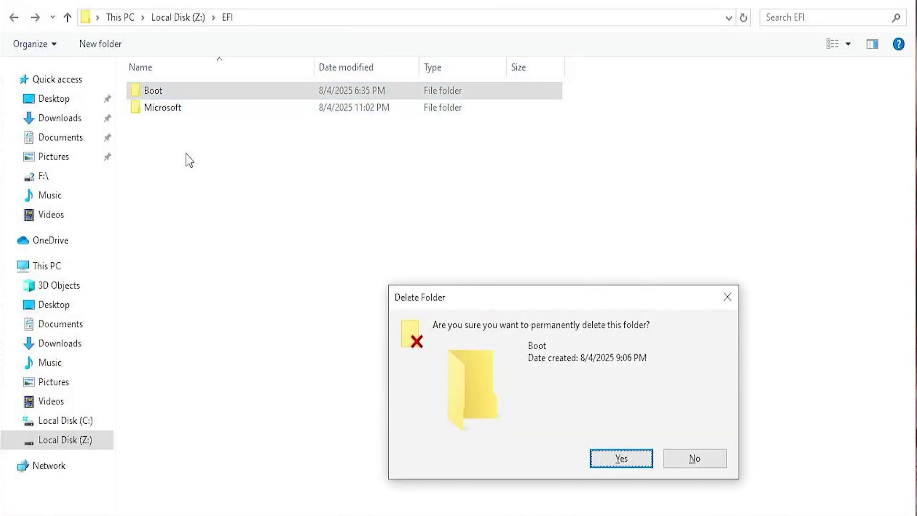
key(Return)
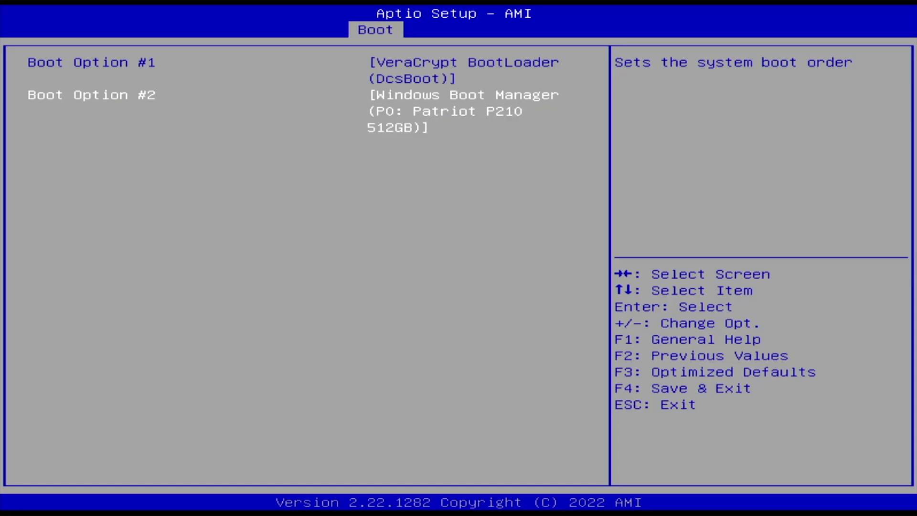
key(Up)
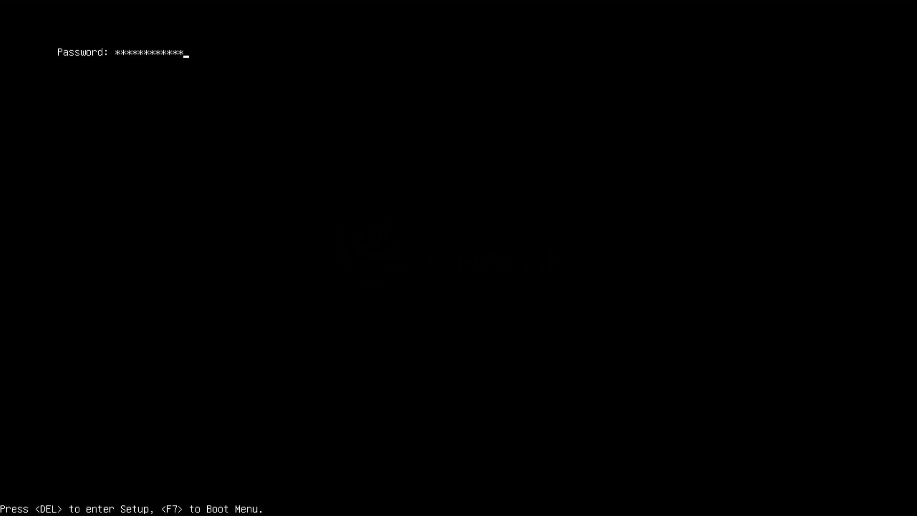
Step: Enter the VeraCrypt pre-boot password, and once Windows boots, dismiss the lock screen
text(***********)
key(Return)
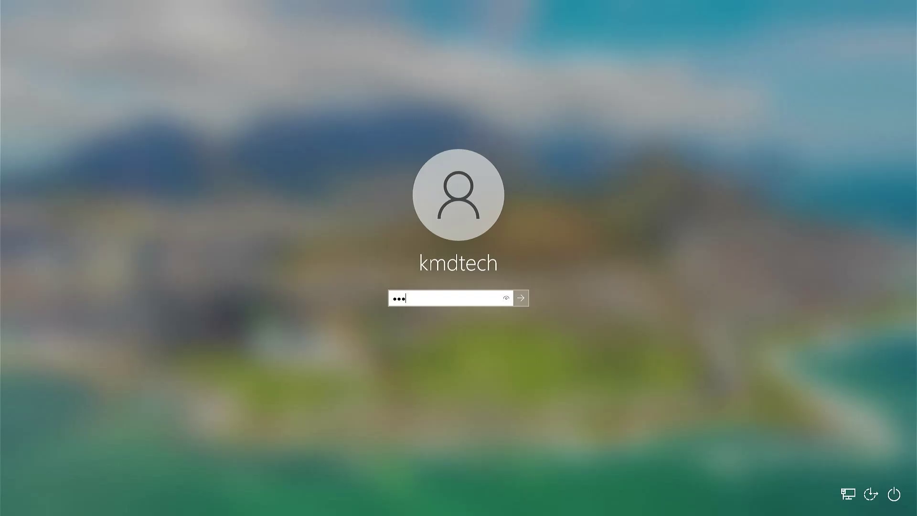
key(Return)
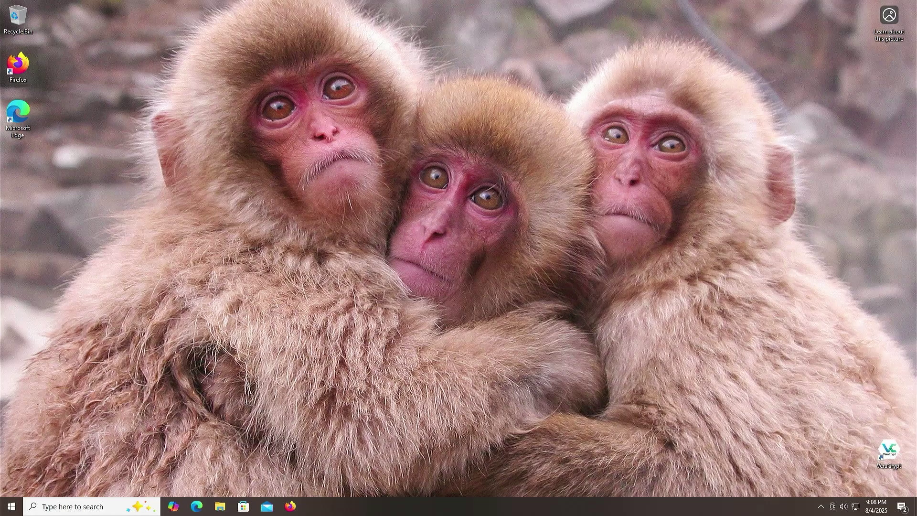
Step: Launch Command Prompt as administrator from Windows search and accept the UAC prompt
key(super)
text(cmd)
key(Right)
key(Down)
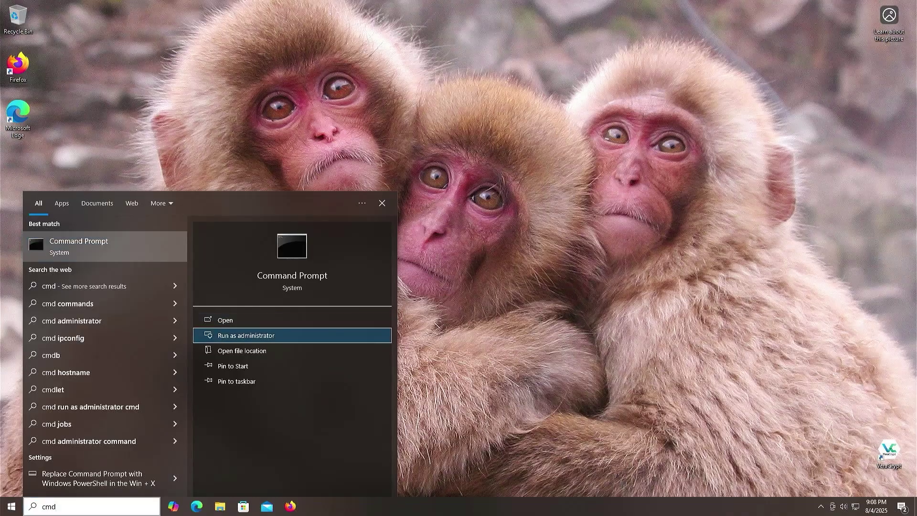
key(Return)
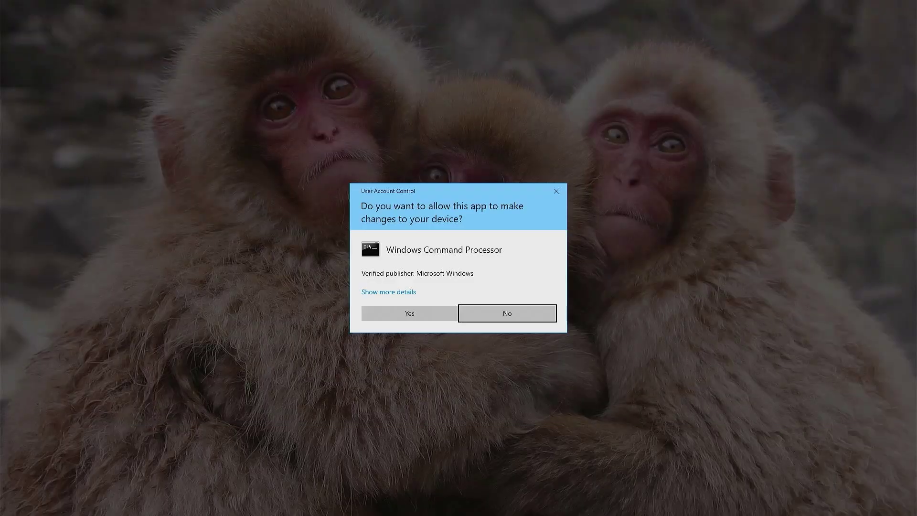
key(Return)
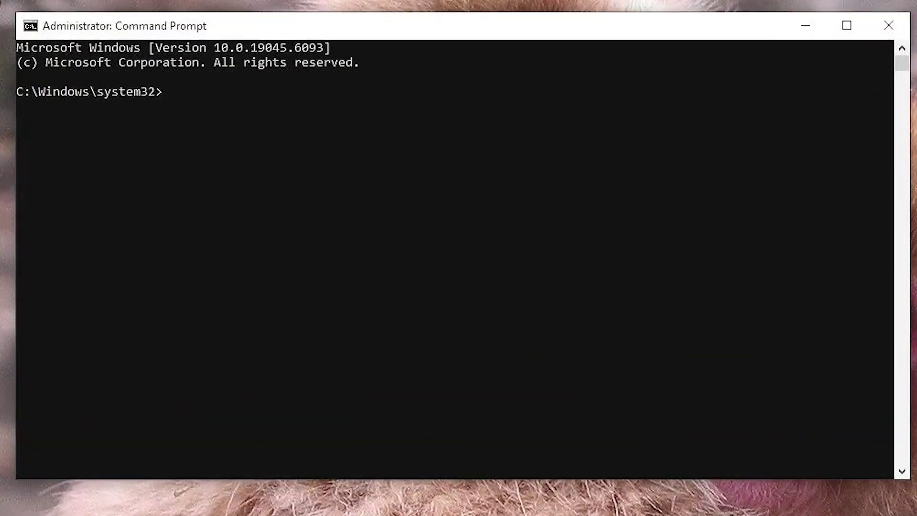
Step: Start diskpart, list the disks, select disk 0 and list its partitions
text(diskpart)
key(Return)
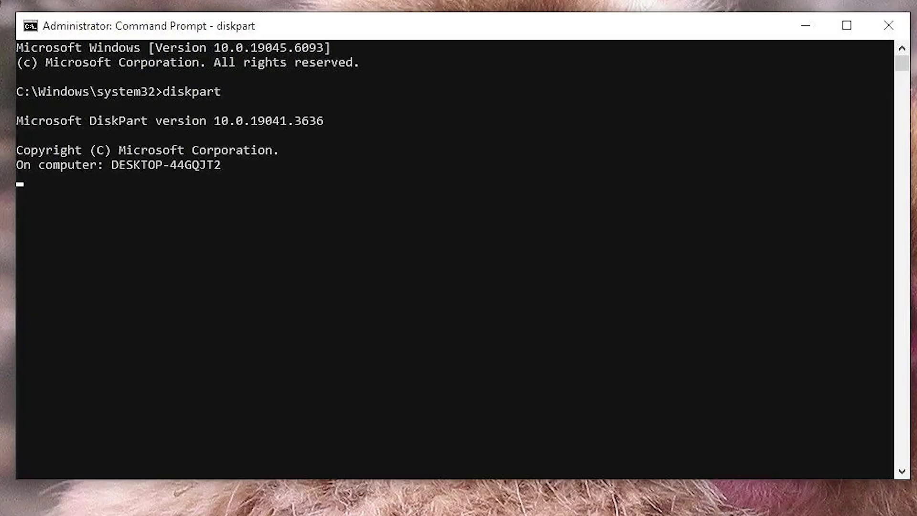
text(list disk)
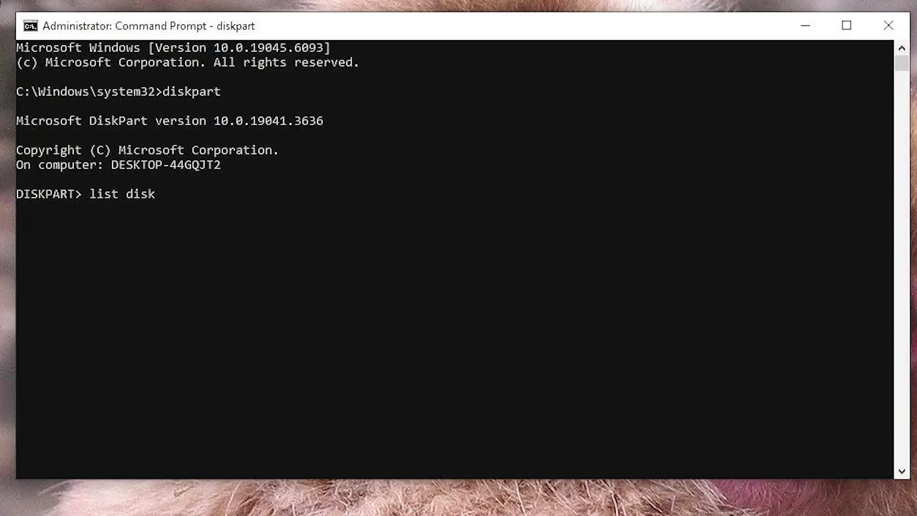
key(Return)
text(sel disk 0)
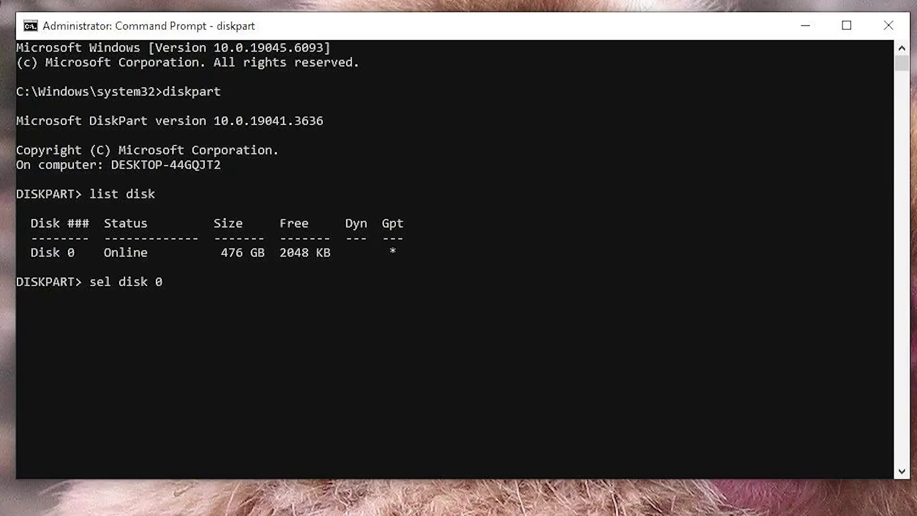
key(Return)
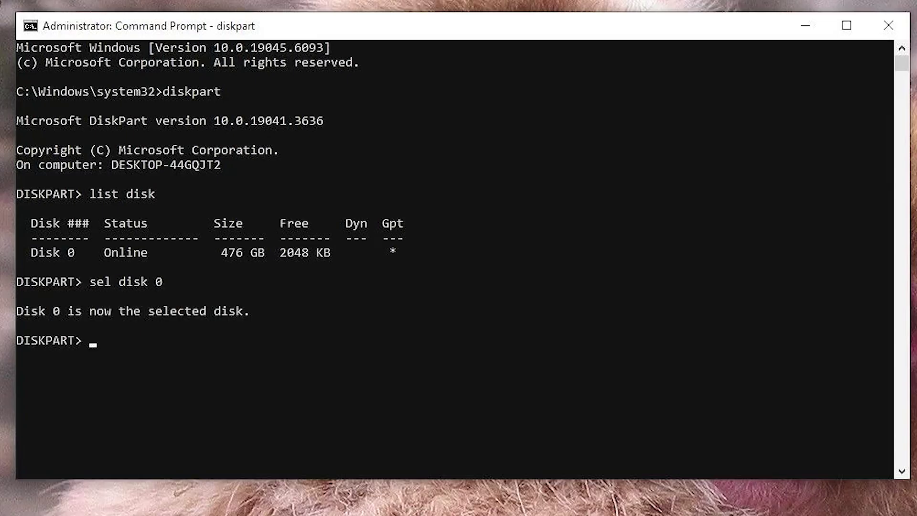
text(list part)
key(Return)
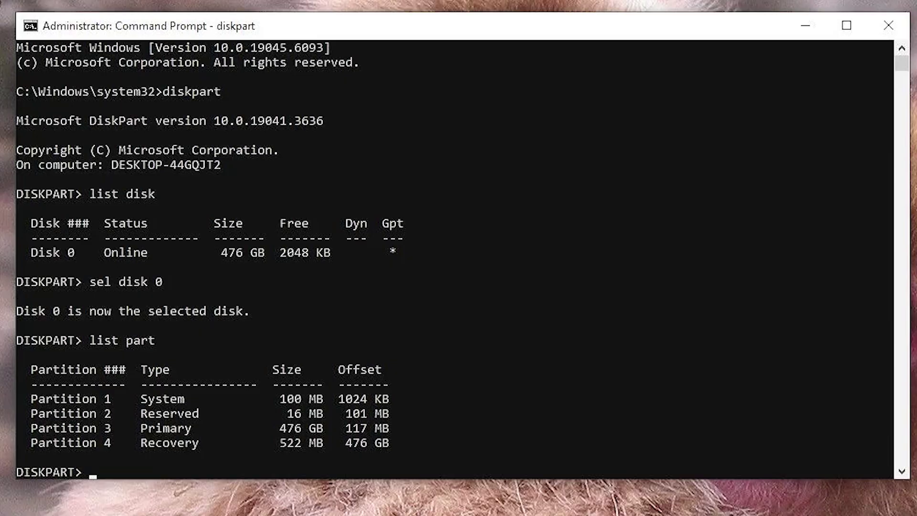
Step: Select partition 1, assign it drive letter Z, and exit DiskPart
text(sel part 1)
key(Return)
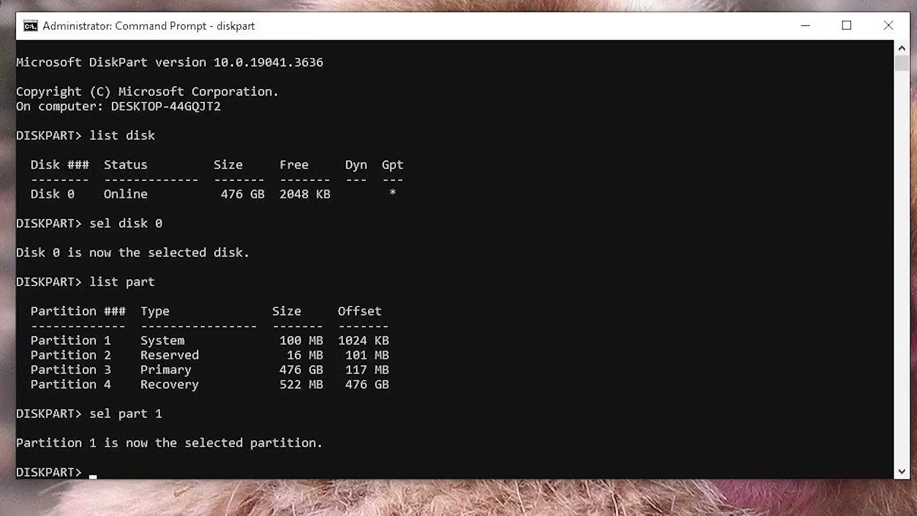
text(assign le)
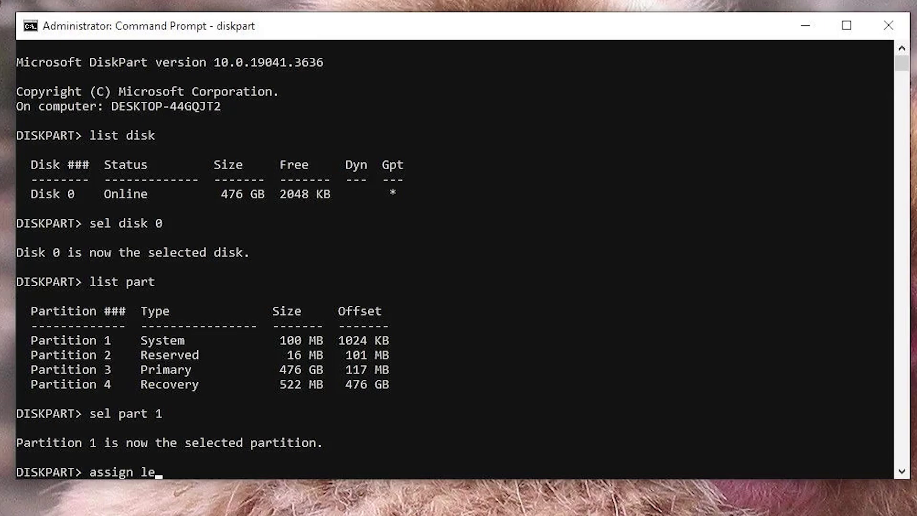
text(tter=Z)
key(Return)
text(exit)
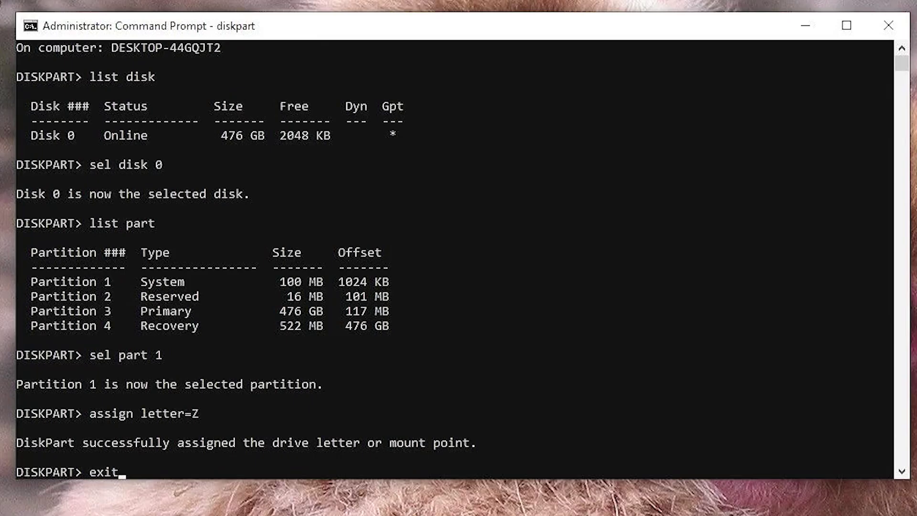
key(Return)
Step: Switch to drive Z, enter the EFI folder and list its contents
text(z:)
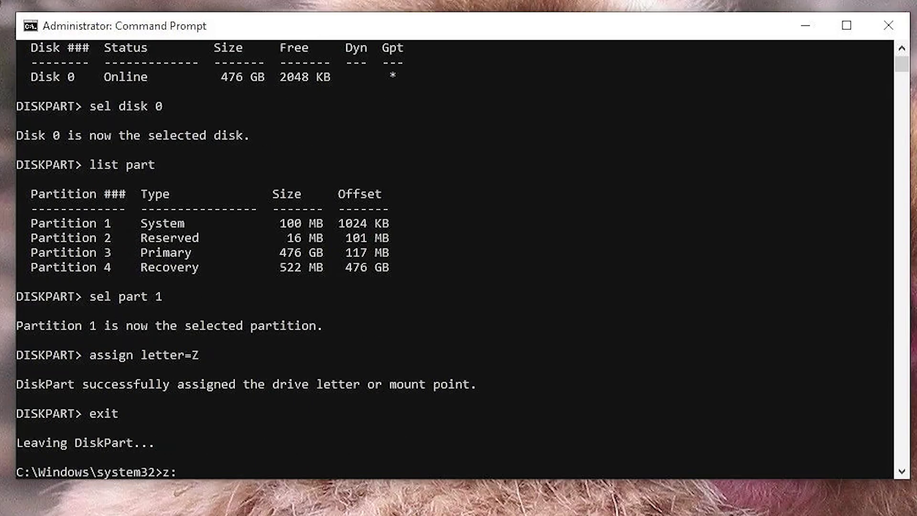
key(Return)
text(dir)
key(Return)
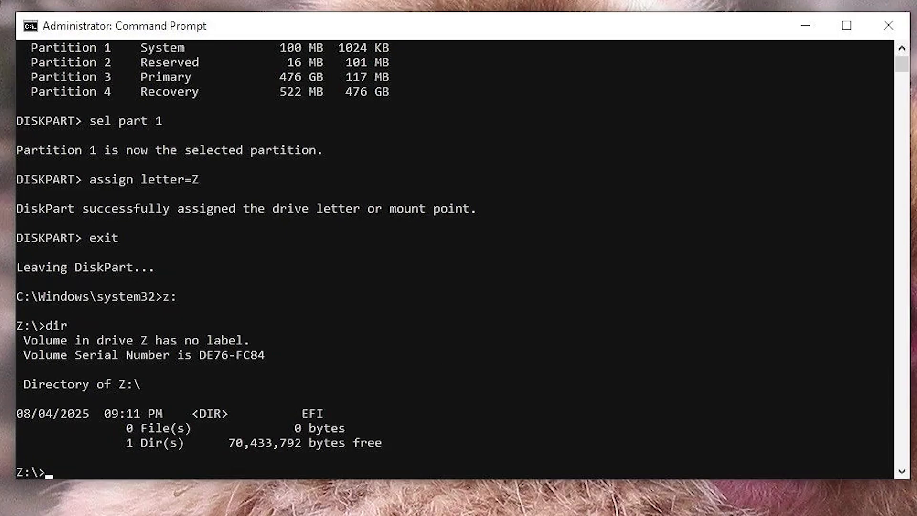
text(cd EFI)
key(Return)
text(dir)
key(Return)
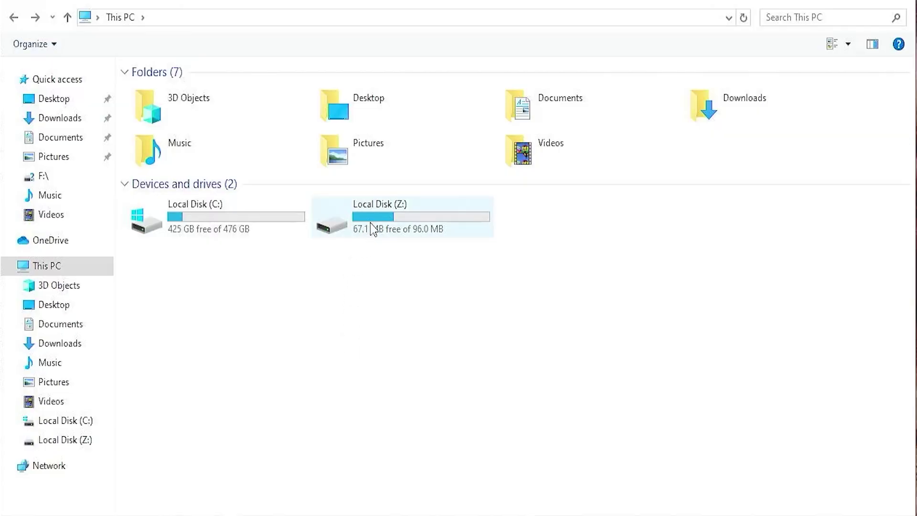
Step: Open Local Disk (Z:) and its EFI folder, looking over the Boot, Microsoft and VeraCrypt folders
double_click(372, 228)
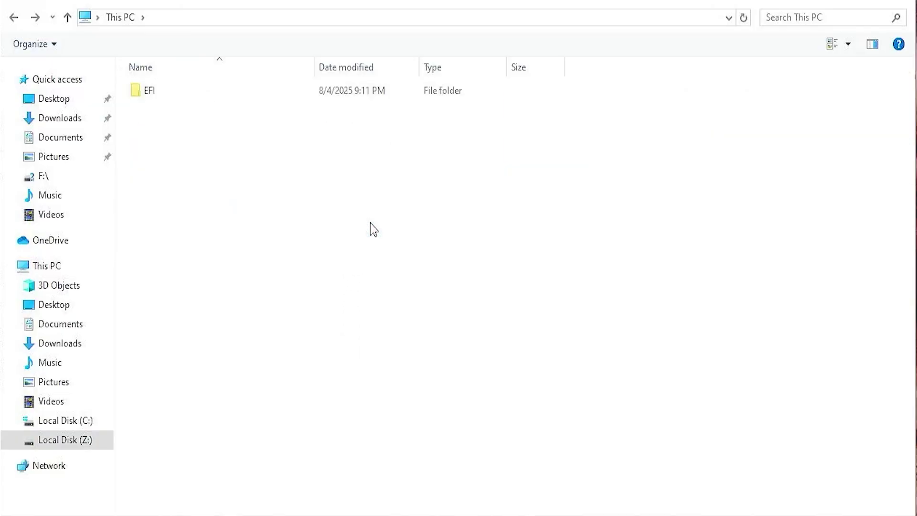
double_click(165, 89)
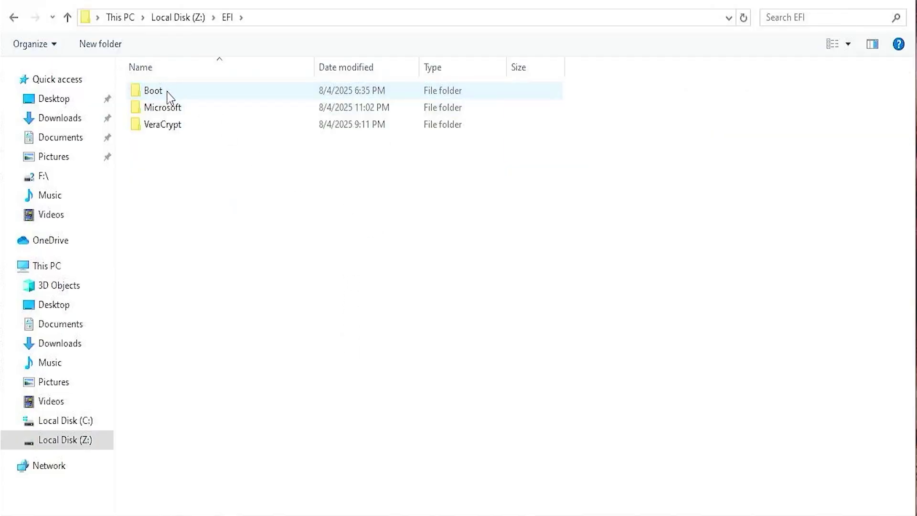
click(173, 90)
click(193, 109)
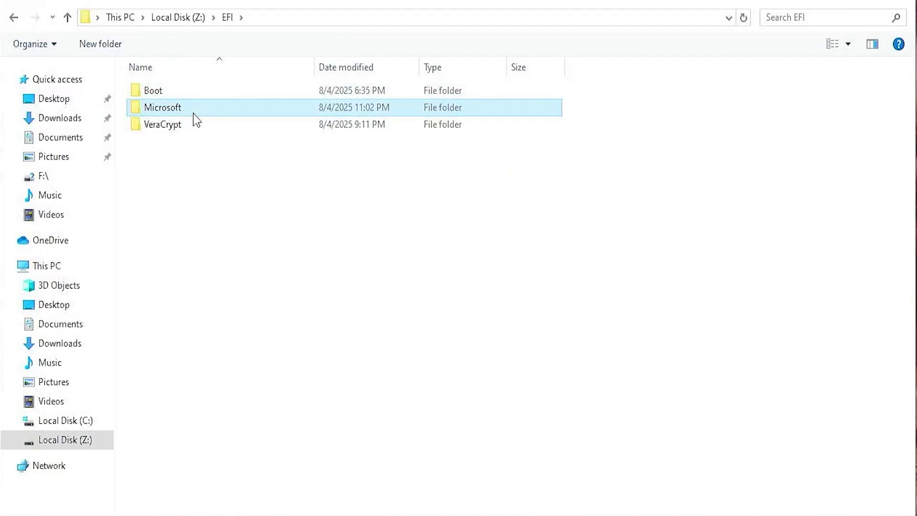
click(191, 122)
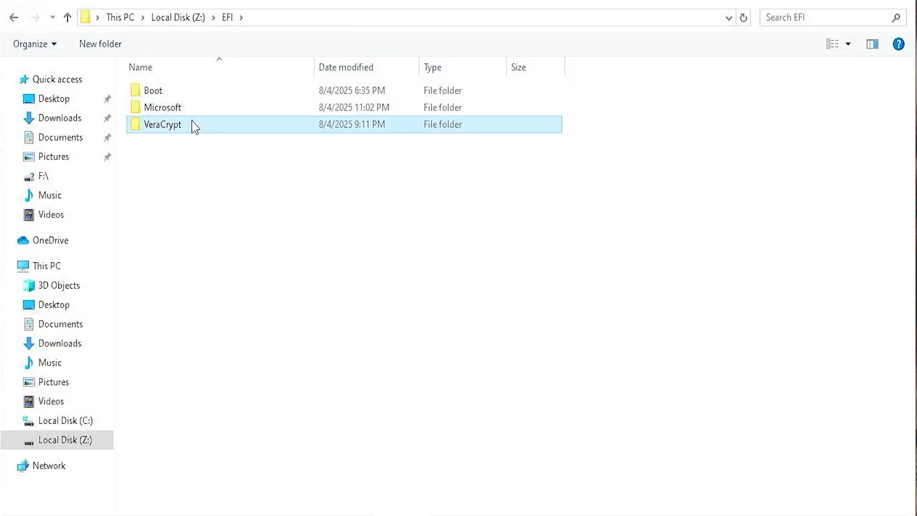
click(198, 161)
Step: Inspect bootx64.efi and original_bootx64.vc_backup in the Boot folder, then open the VeraCrypt folder
click(167, 93)
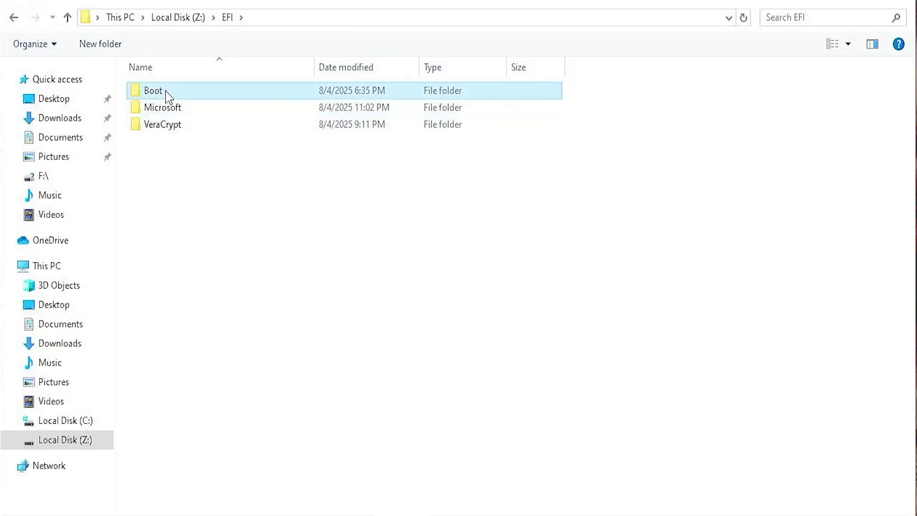
double_click(167, 94)
click(168, 93)
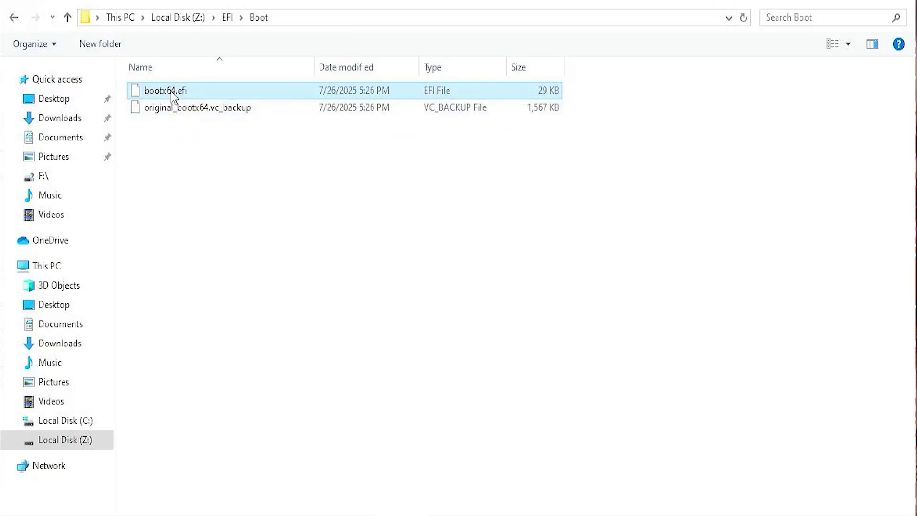
click(189, 113)
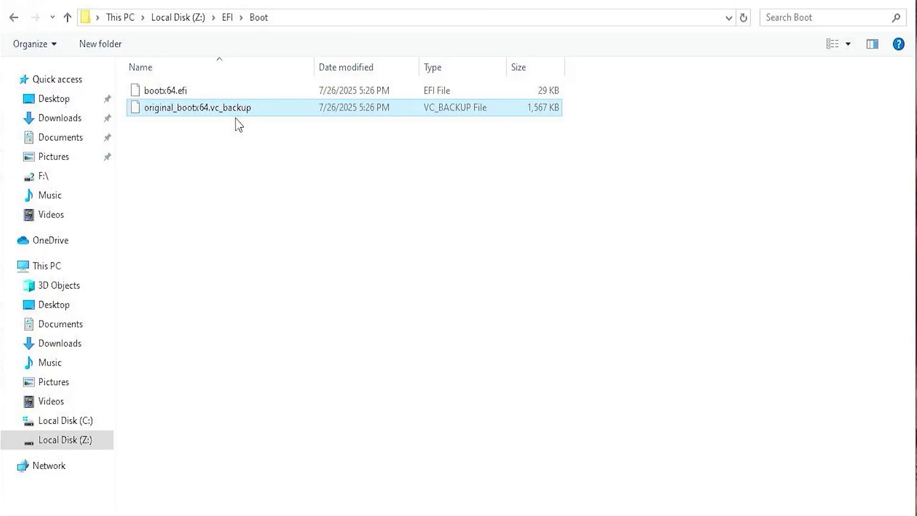
key(BackSpace)
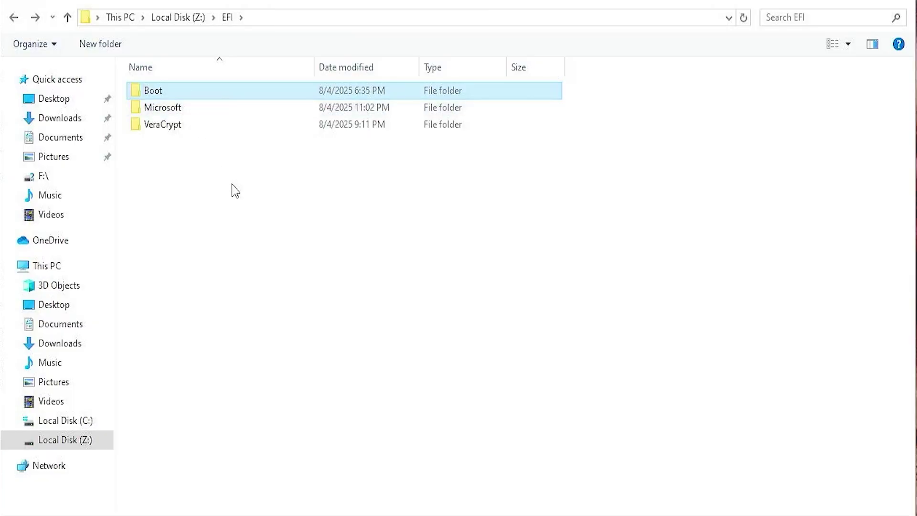
double_click(180, 128)
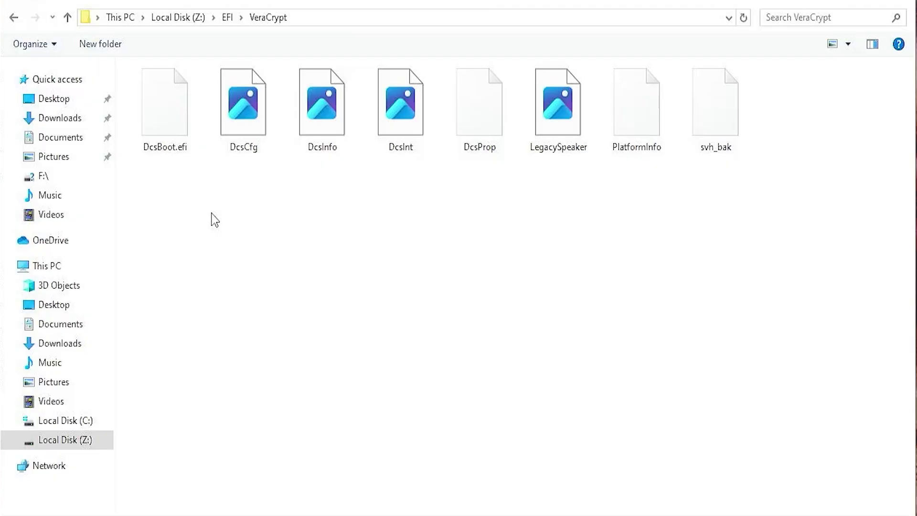
Step: Permanently delete the VeraCrypt and Boot folders from Z:\EFI, then bring up the Ctrl+Alt+Del power options
key(alt+Left)
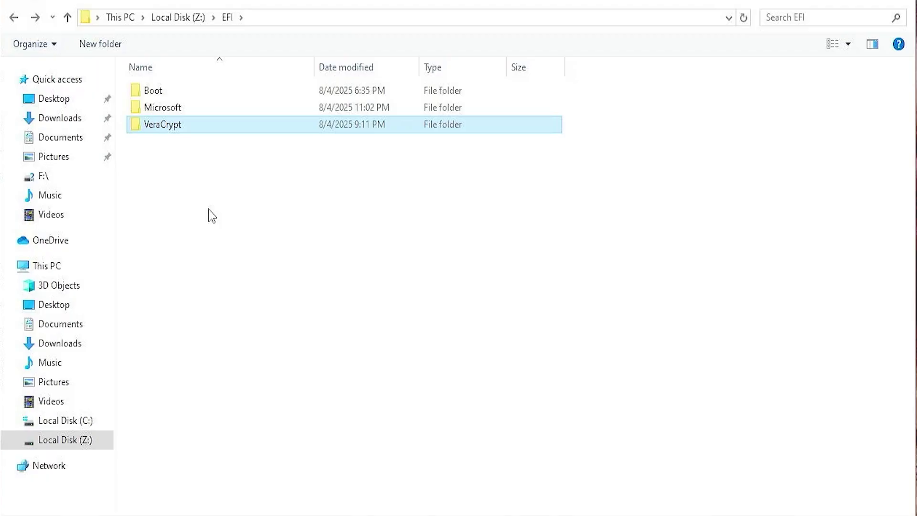
key(shift+Delete)
key(Return)
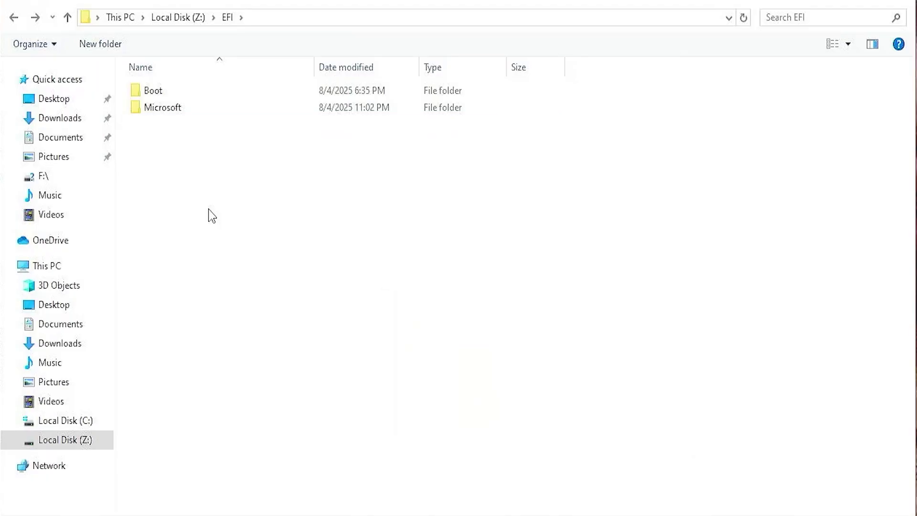
click(163, 94)
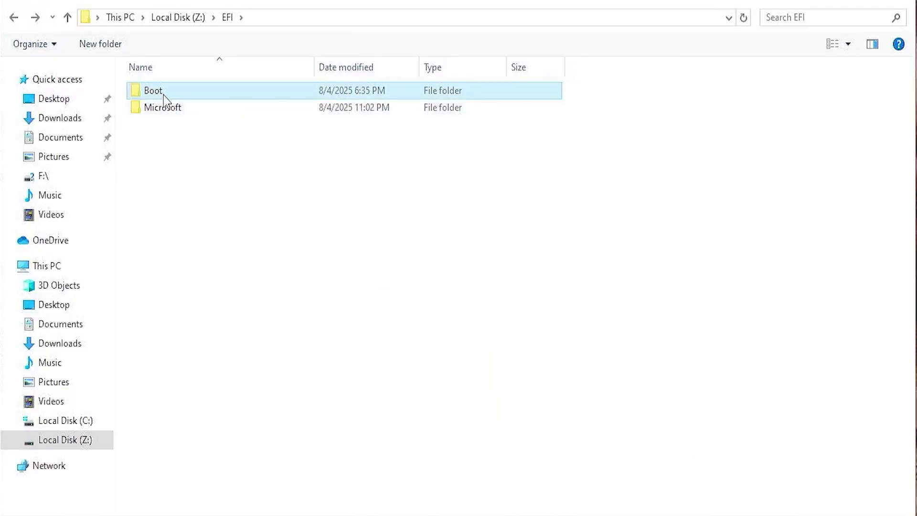
key(shift+Delete)
key(Return)
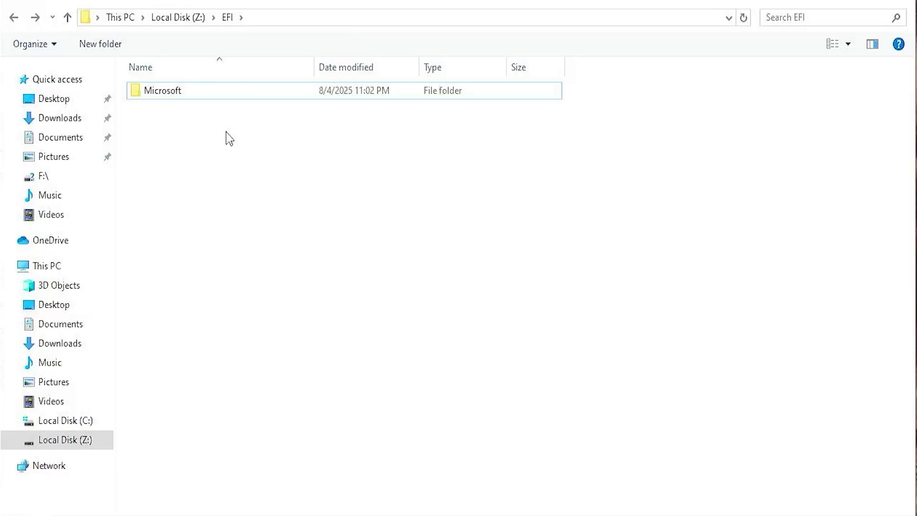
key(ctrl+alt+Delete)
click(887, 493)
Step: Restart the PC so it boots into the VeraCrypt rescue disk
click(885, 473)
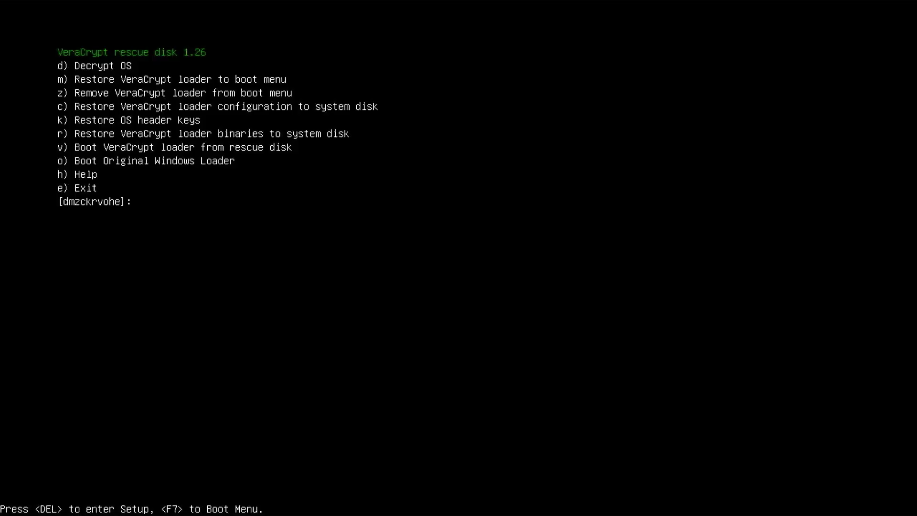
Step: Choose rescue option m to restore the loader to the boot menu, then option c, which reports Not Found
key(m)
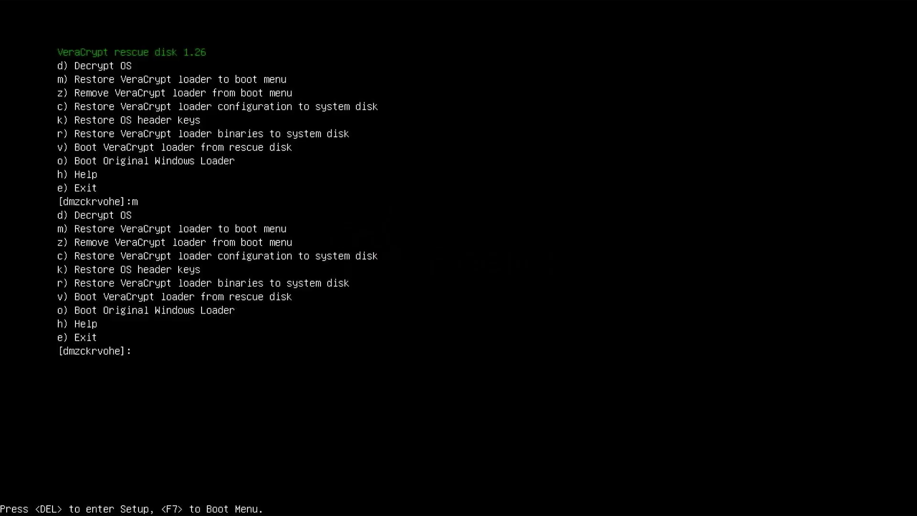
key(c)
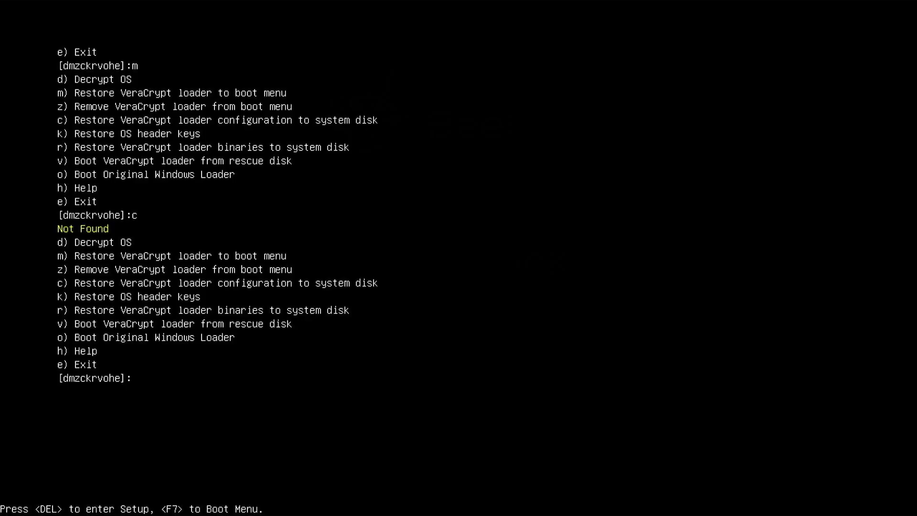
Step: Restore the OS header keys to disk 2 using the password and default PIM, then restore the loader binaries with r
text(k)
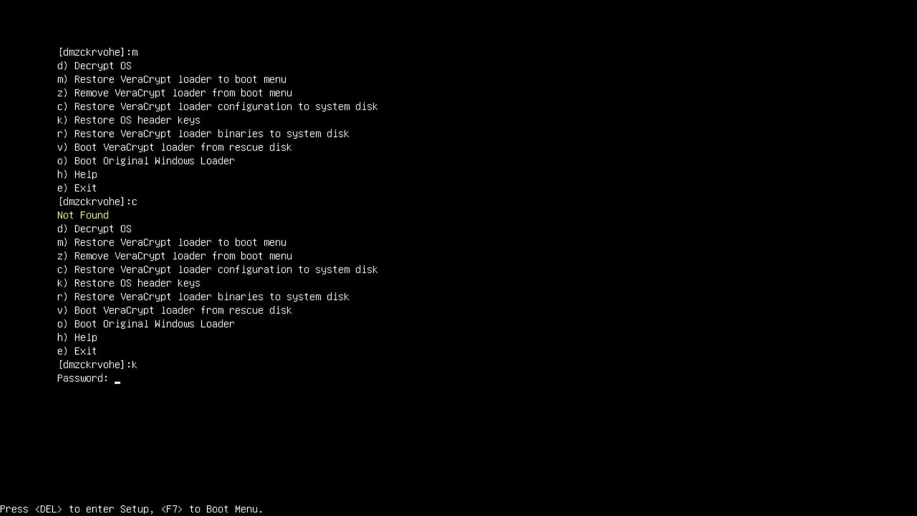
text(*************************)
key(Return)
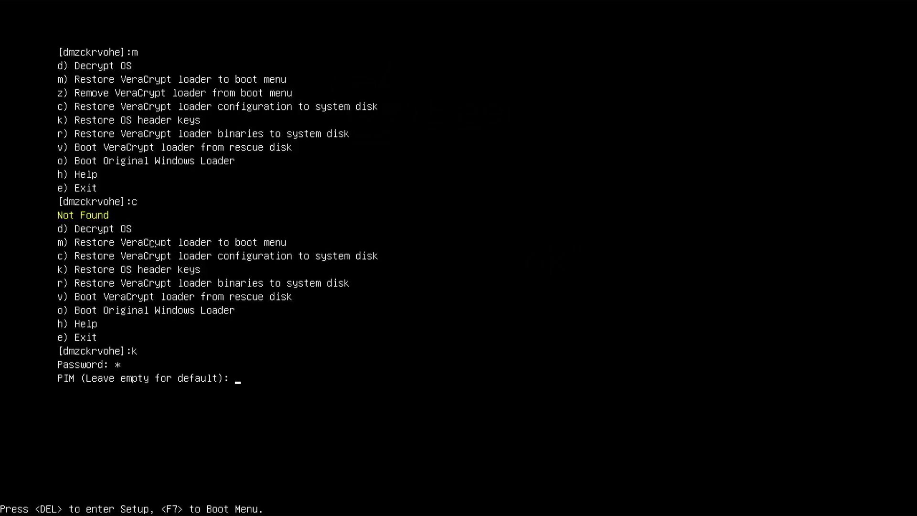
key(Return)
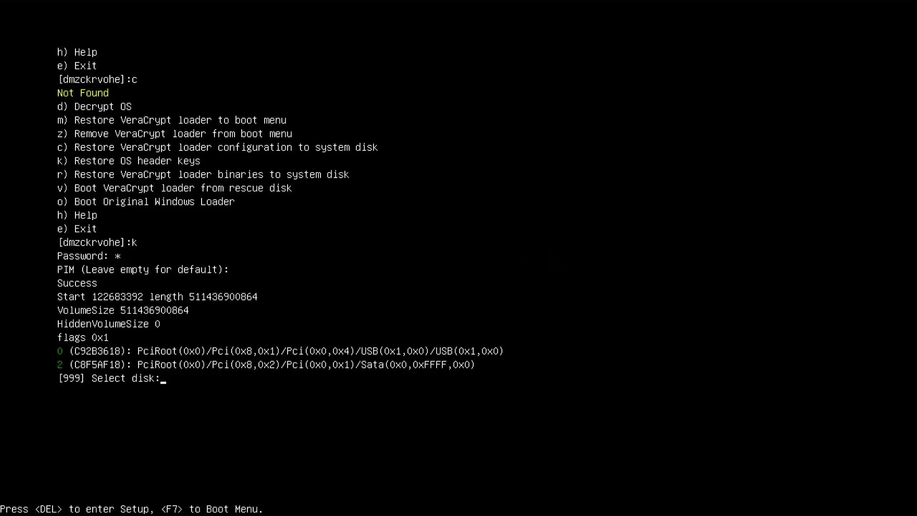
text(2)
key(Return)
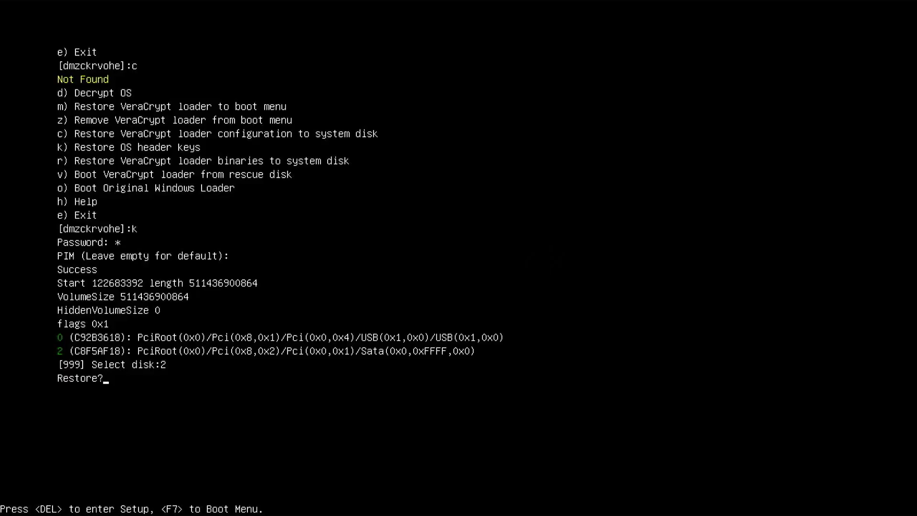
text(y)
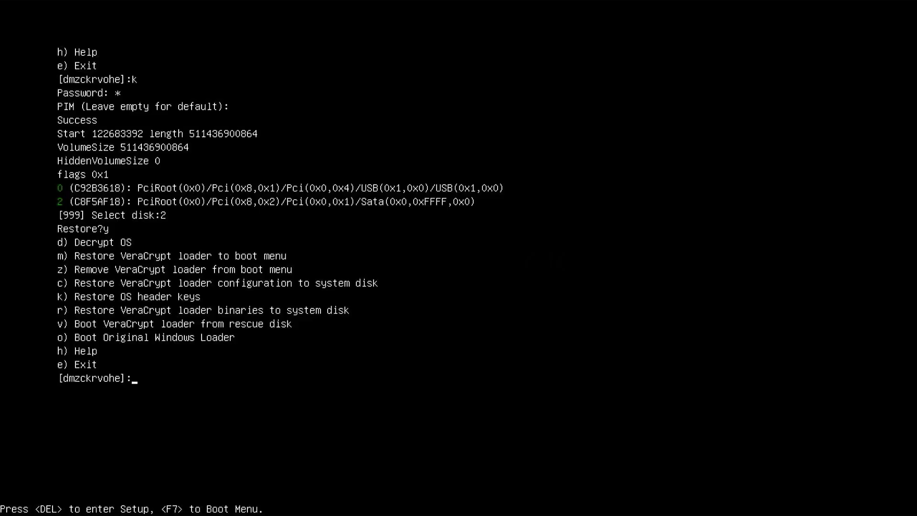
text(r)
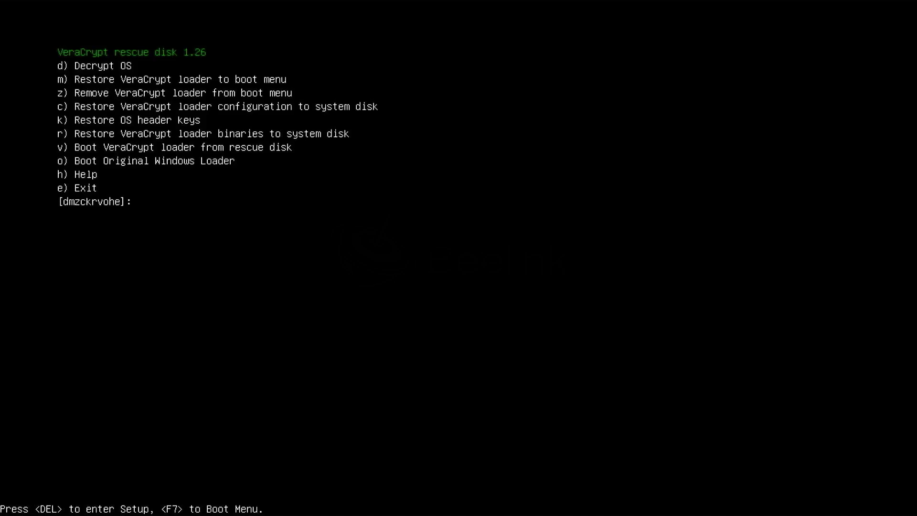
Step: Restore the loader configuration with option c, then dismiss the Windows lock screen
key(c)
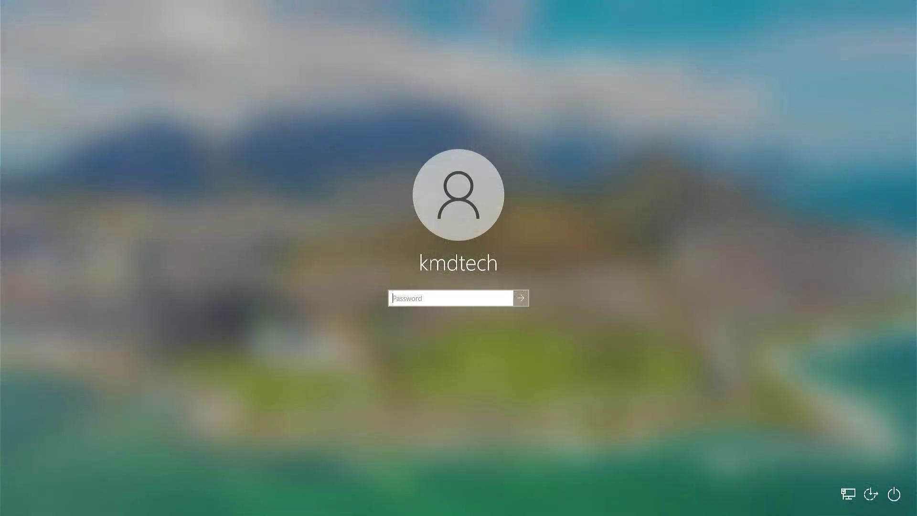
Step: Sign in to Windows by entering the account password
text(********)
key(Return)
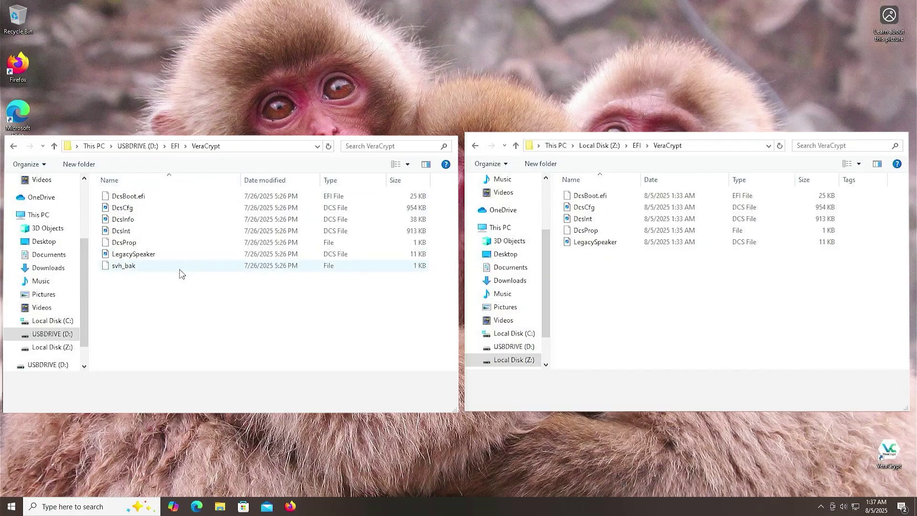
click(654, 295)
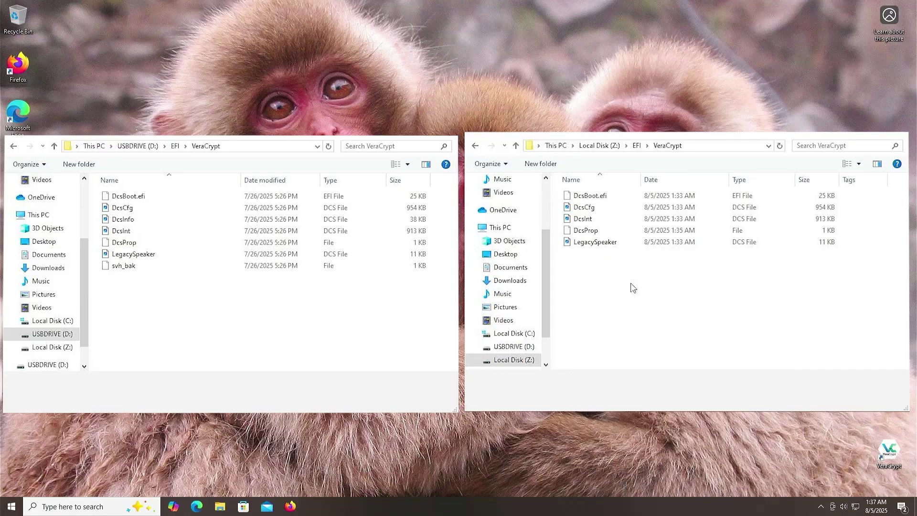
click(135, 220)
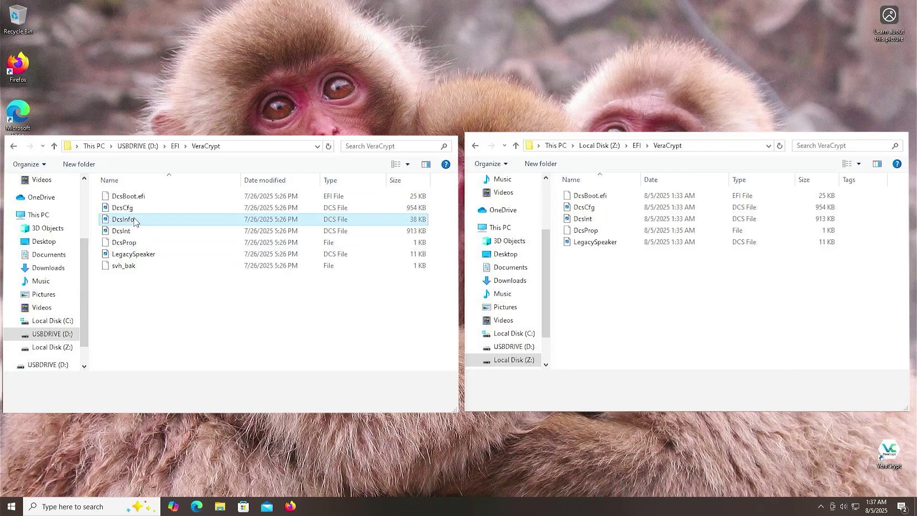
click(140, 269)
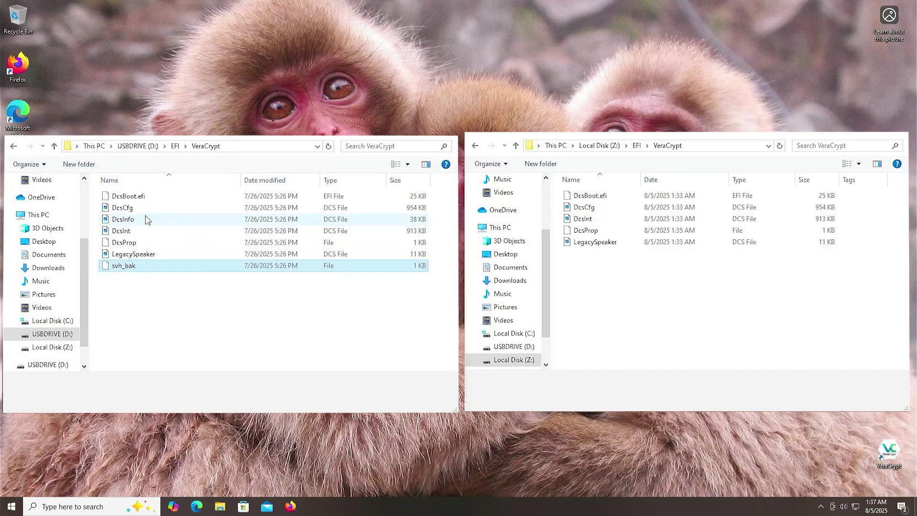
click(144, 220)
click(153, 268)
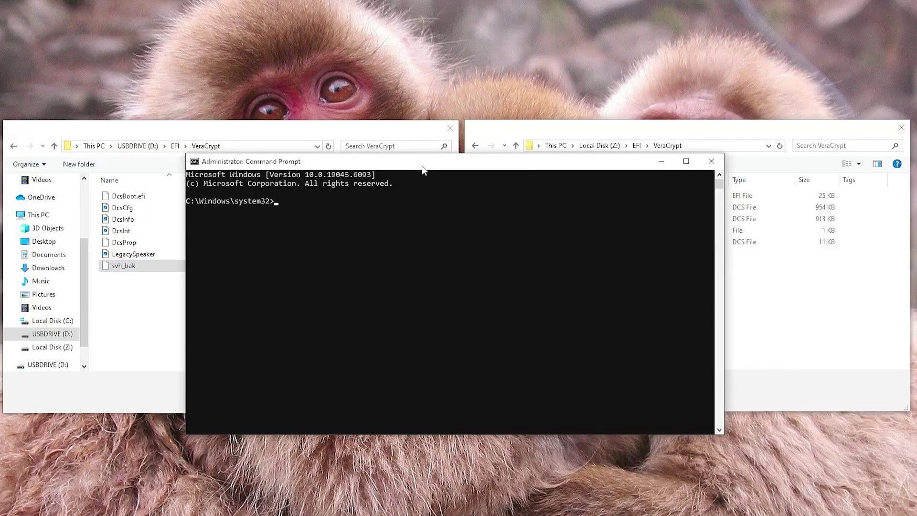
Step: Change the Command Prompt's working directory to Z:\EFI\VeraCrypt
text(z:)
key(Return)
click(535, 360)
text(cd EFI)
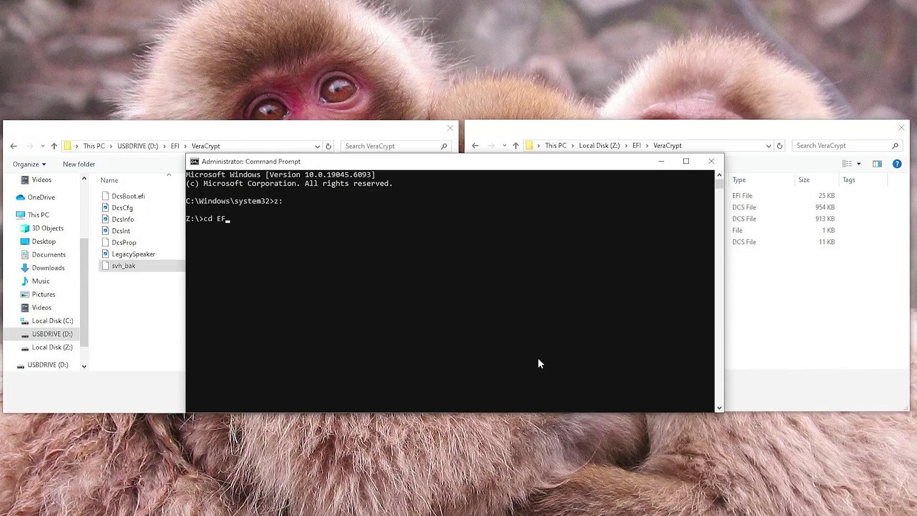
key(Return)
text(cd VeraCrypt)
key(Return)
Step: Copy D:\EFI\VeraCrypt\DcsInfo.dcs into Z:\EFI\VeraCrypt
text(copy )
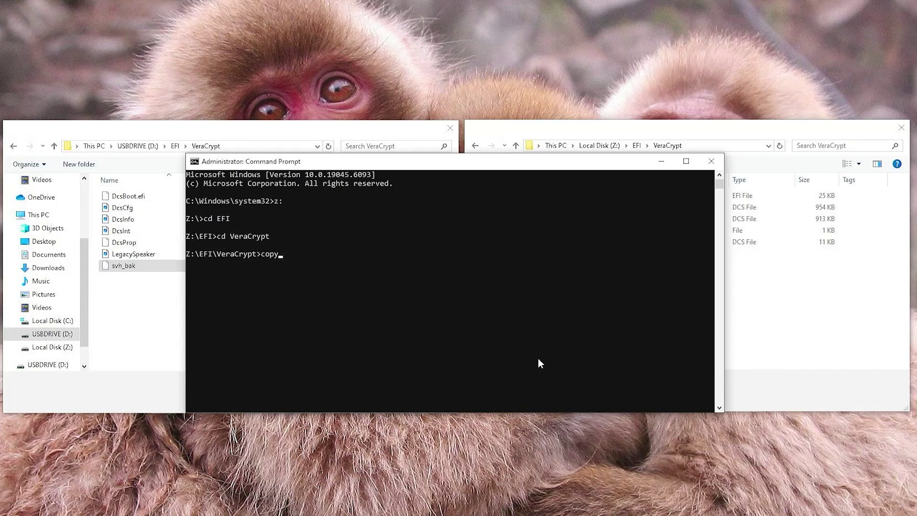
text(D:\EFI\Ver)
key(Tab)
text(\DcsI)
key(Tab)
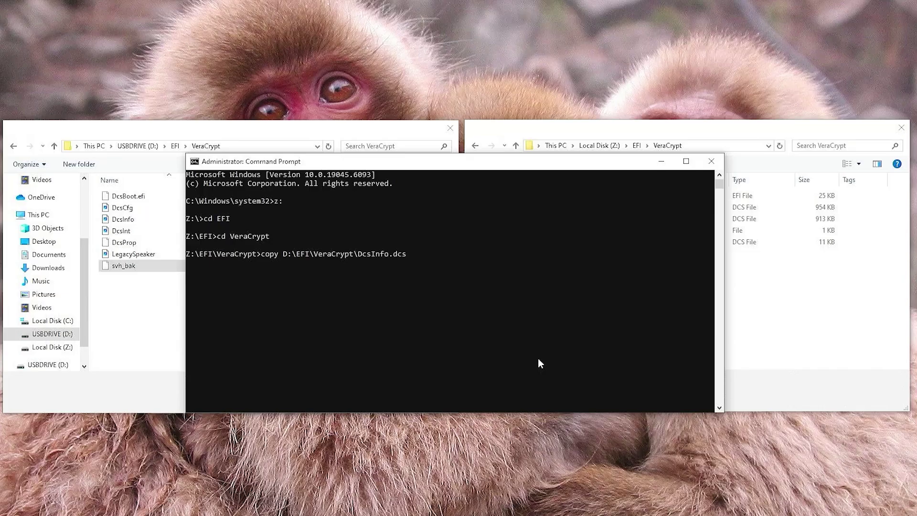
key(Return)
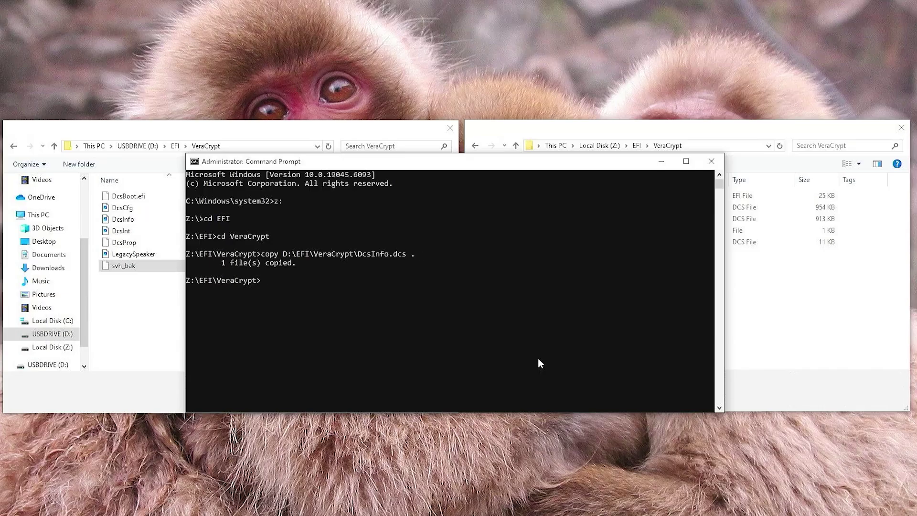
Step: Copy D:\EFI\VeraCrypt\svh_bak into Z:\EFI\VeraCrypt and refresh its Explorer window to confirm
key(Up)
key(BackSpace)
key(BackSpace)
key(BackSpace)
key(BackSpace)
key(BackSpace)
key(BackSpace)
key(BackSpace)
key(BackSpace)
key(BackSpace)
key(BackSpace)
key(BackSpace)
key(BackSpace)
key(BackSpace)
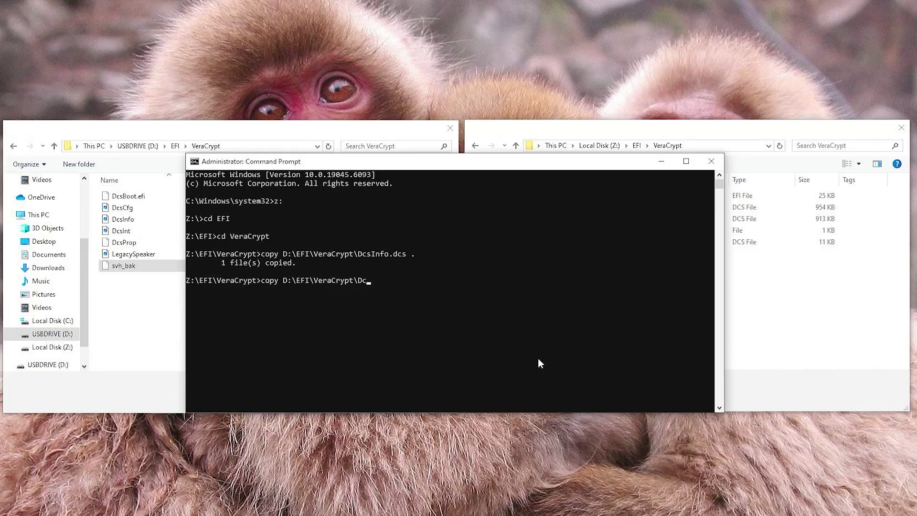
text(svh)
key(Tab)
text(.)
key(Return)
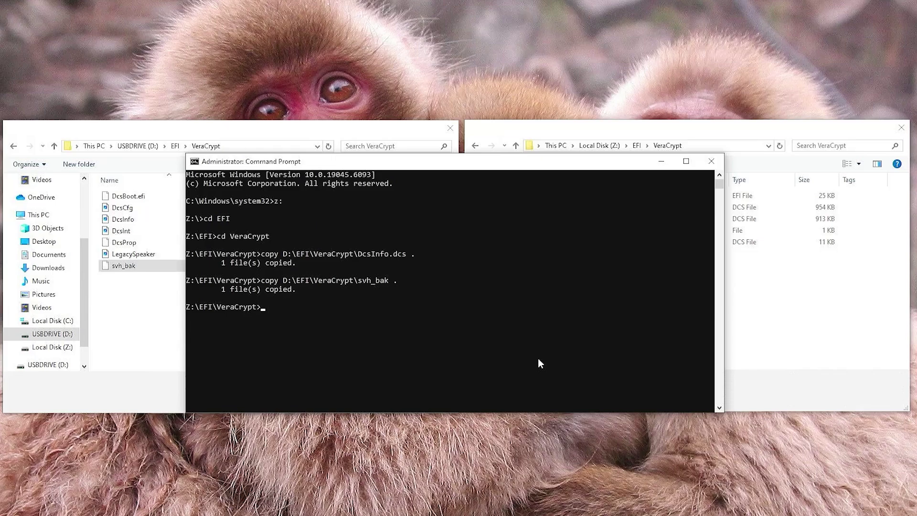
click(621, 130)
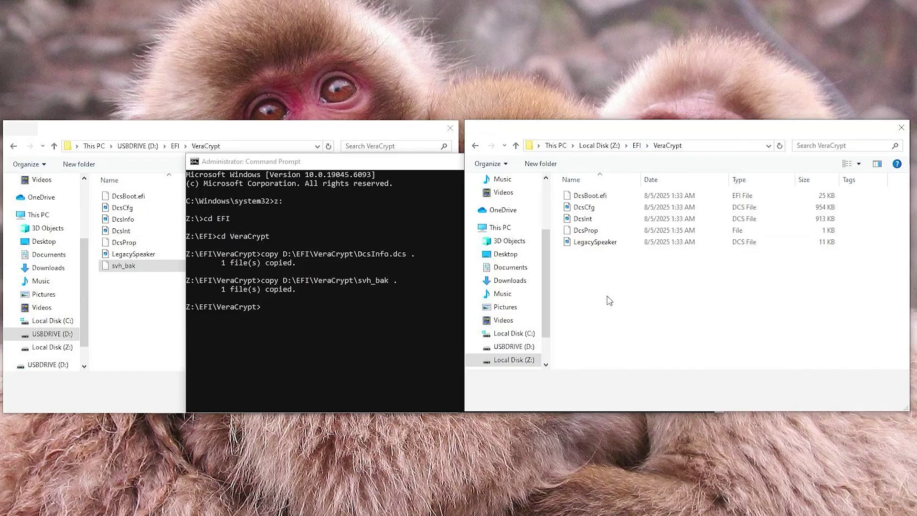
key(F5)
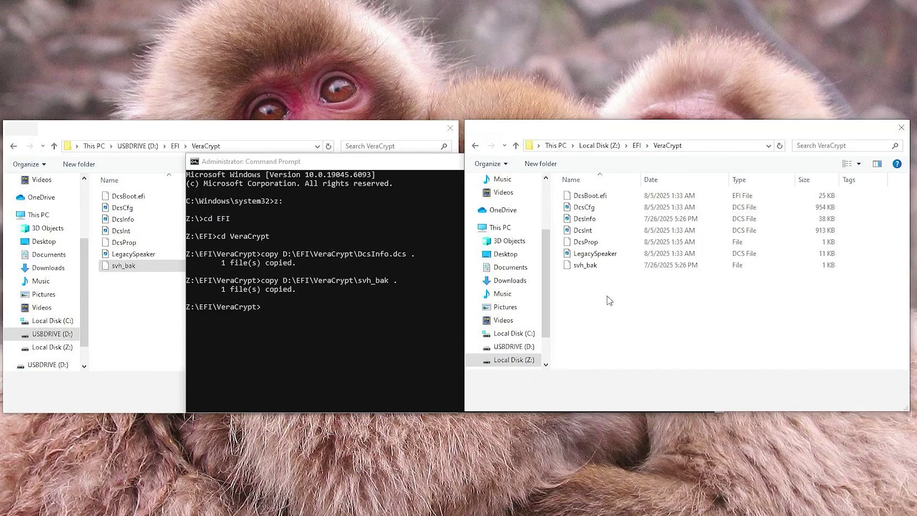